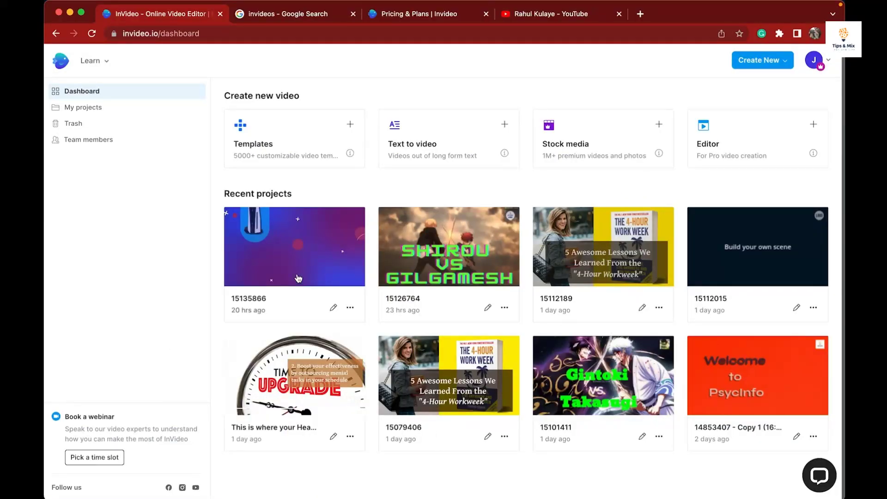
# Open the InVideo online video editor website from the "invideos" Google search results
pyautogui.click(312, 17)
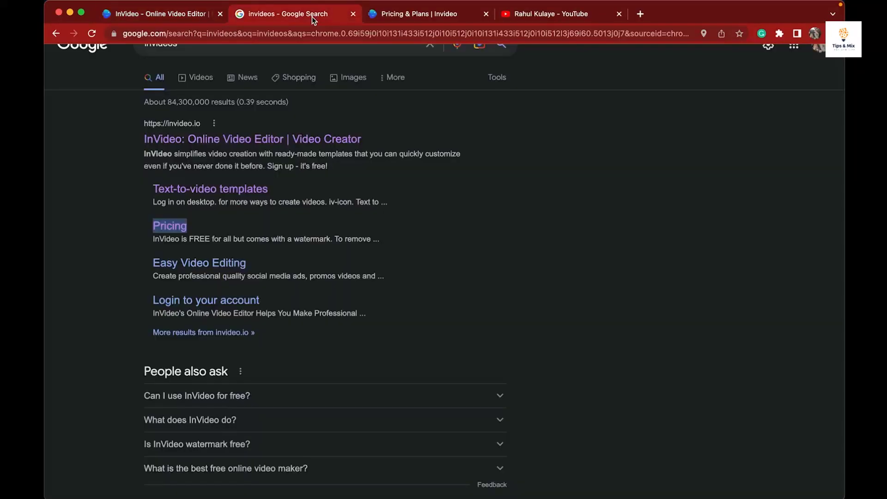
pyautogui.scroll(1, 175, 207)
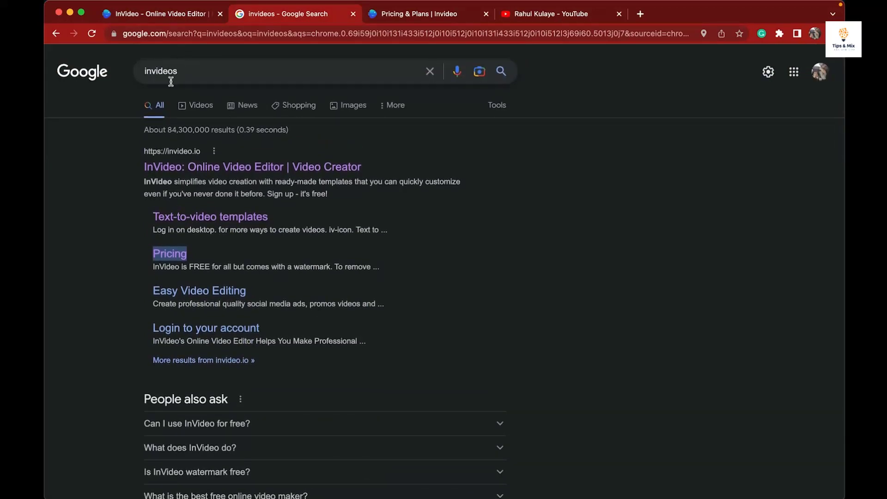
pyautogui.click(193, 170)
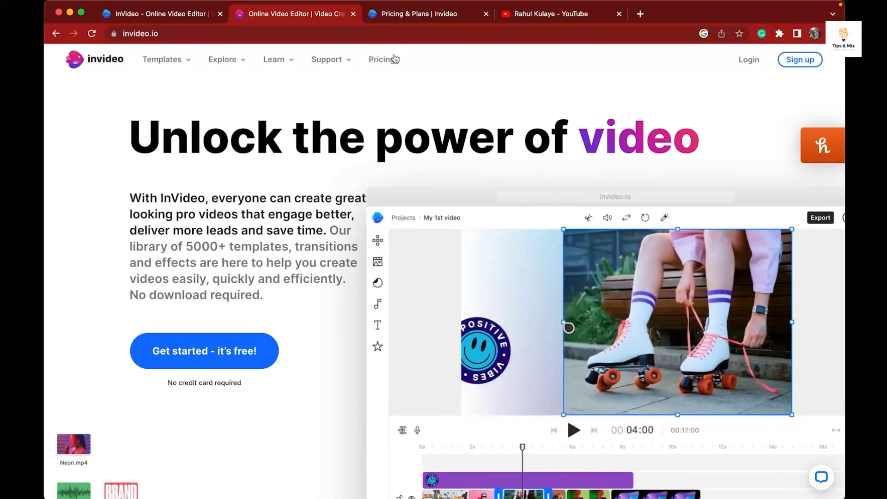
# Examine the prices and included features of InVideo's Business and Unlimited plans on the pricing page
pyautogui.click(410, 15)
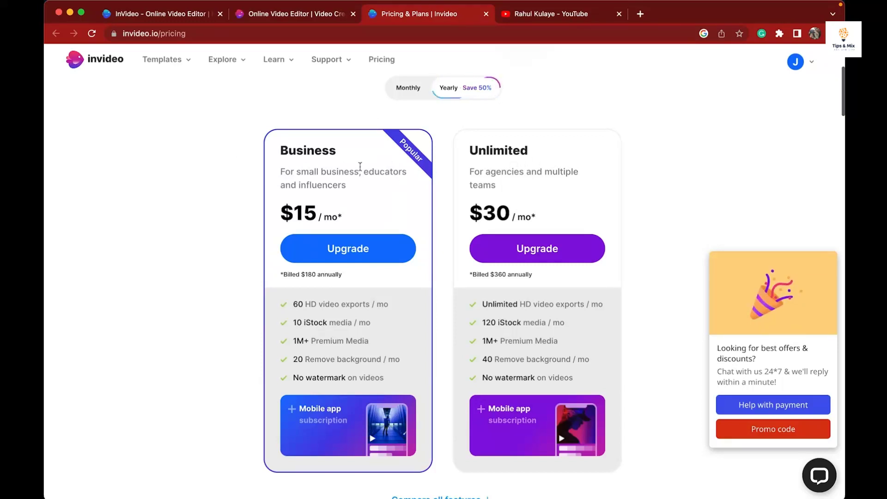
pyautogui.scroll(-6, 232, 268)
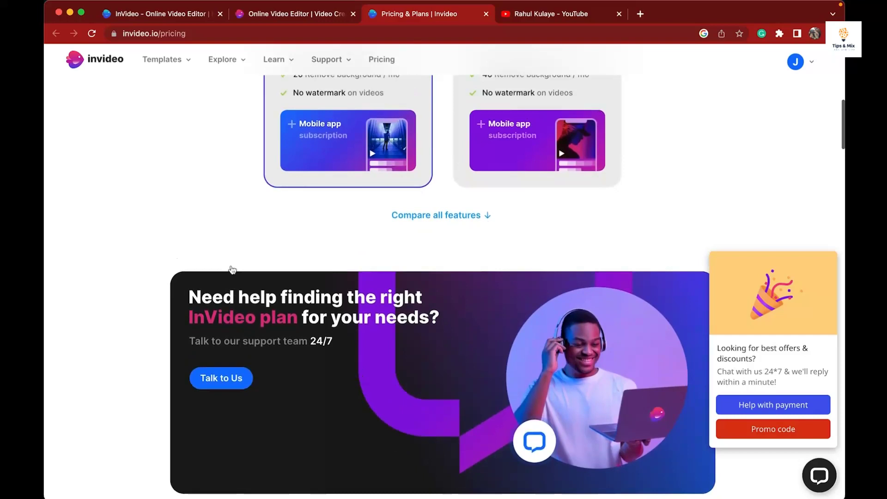
pyautogui.scroll(7, 232, 269)
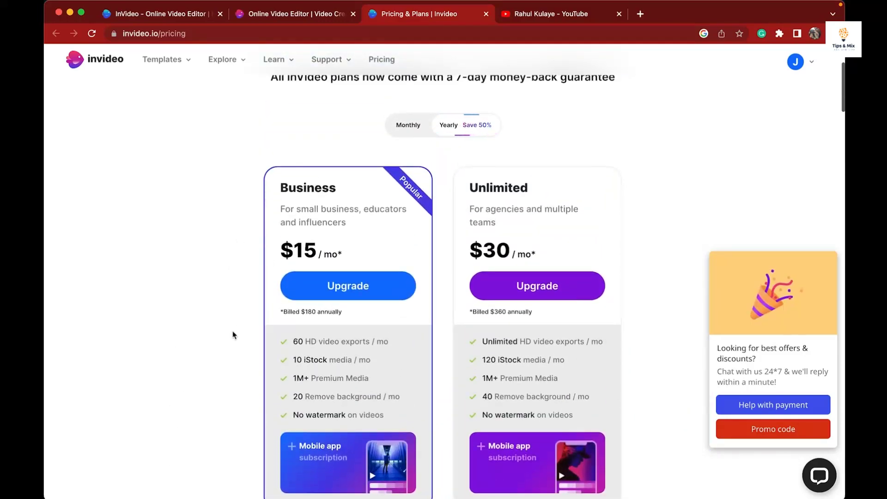
pyautogui.scroll(-1, 233, 335)
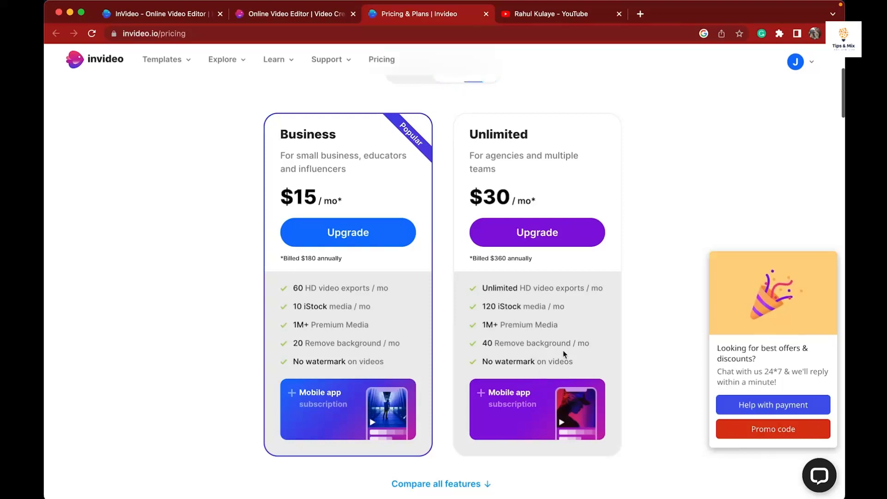
# Create a blank portrait video project in the editor from the InVideo dashboard and dismiss the initial media upload prompt
pyautogui.click(179, 16)
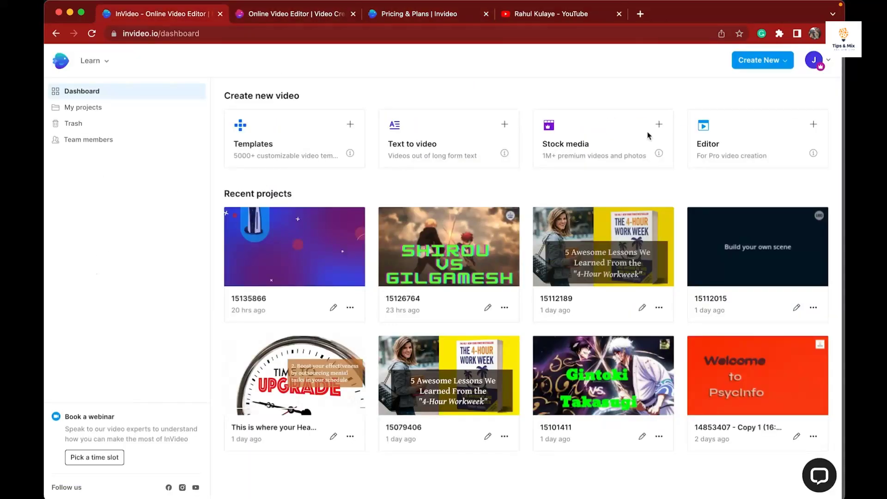
pyautogui.click(769, 61)
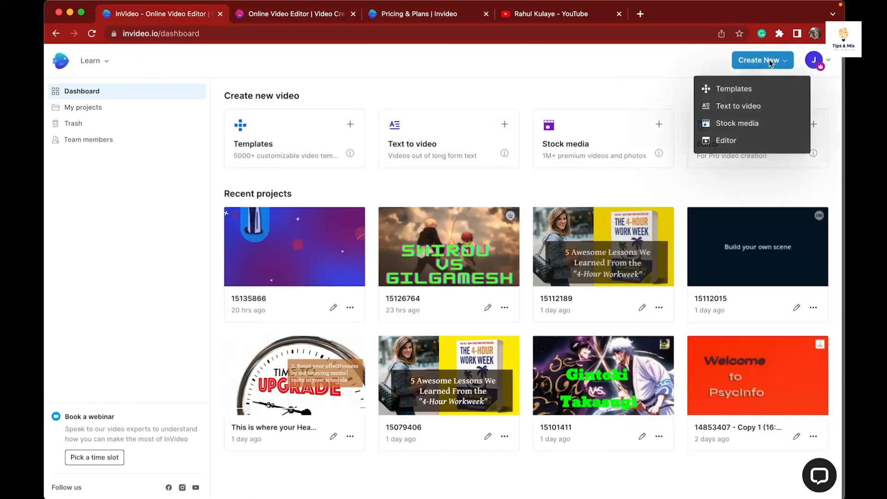
pyautogui.click(769, 61)
pyautogui.click(770, 64)
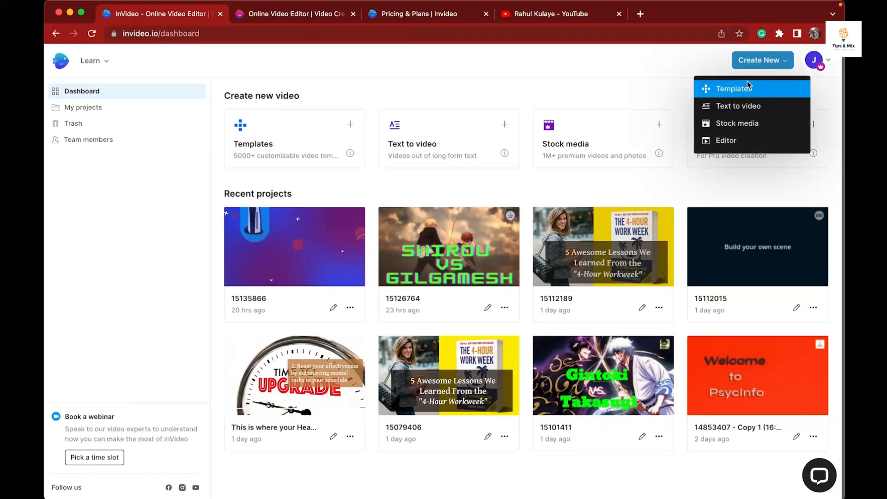
pyautogui.moveTo(728, 139)
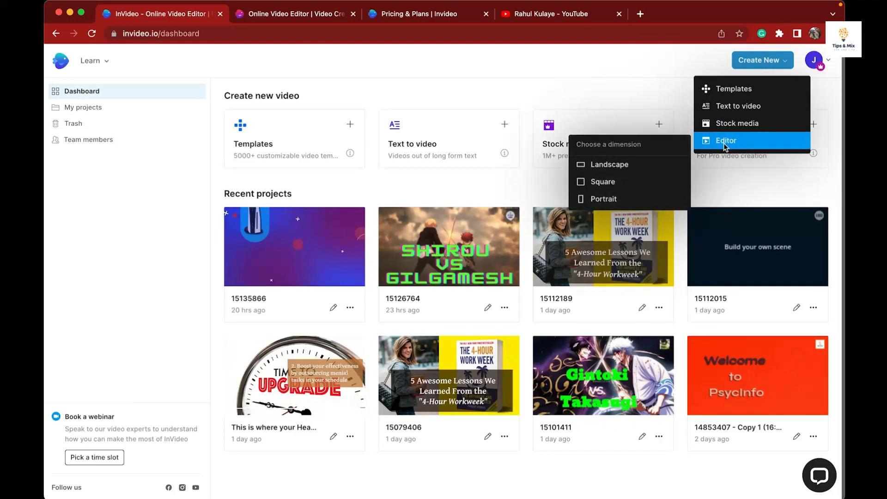
pyautogui.click(594, 200)
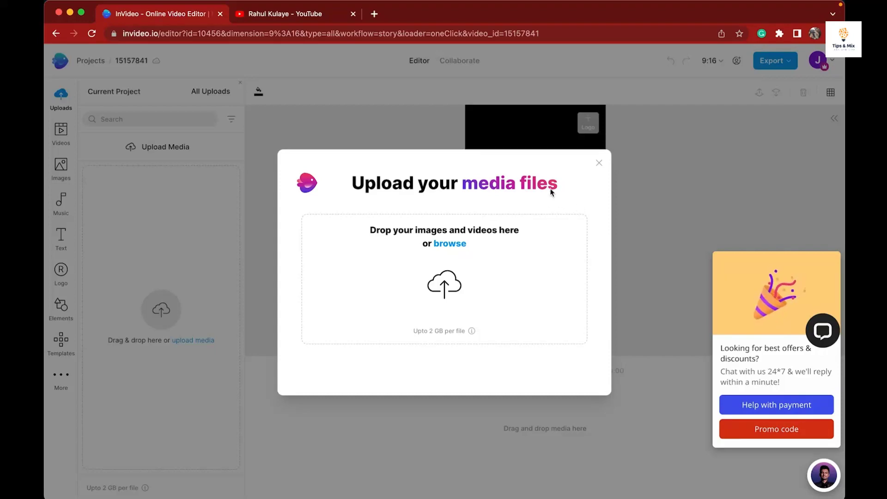
pyautogui.click(599, 163)
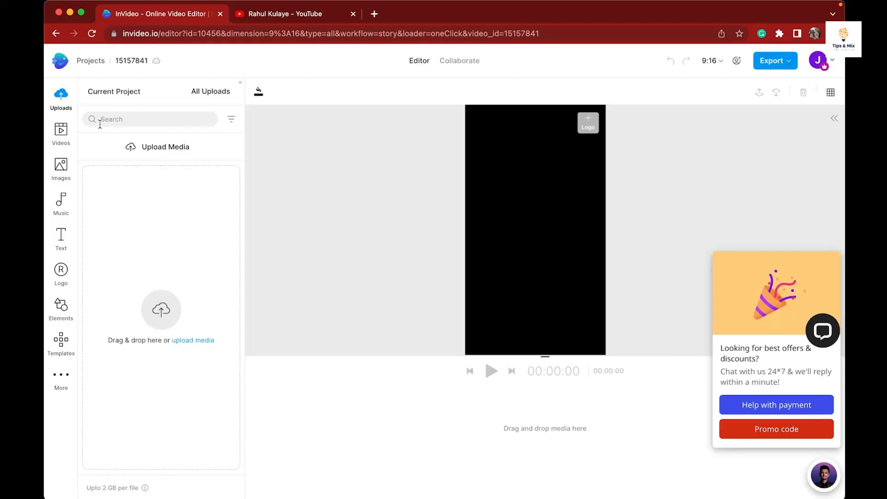
# Upload the video IMG_4248.MOV from the untitled folder inside the Desktop's Pictures folder to the project
pyautogui.click(61, 132)
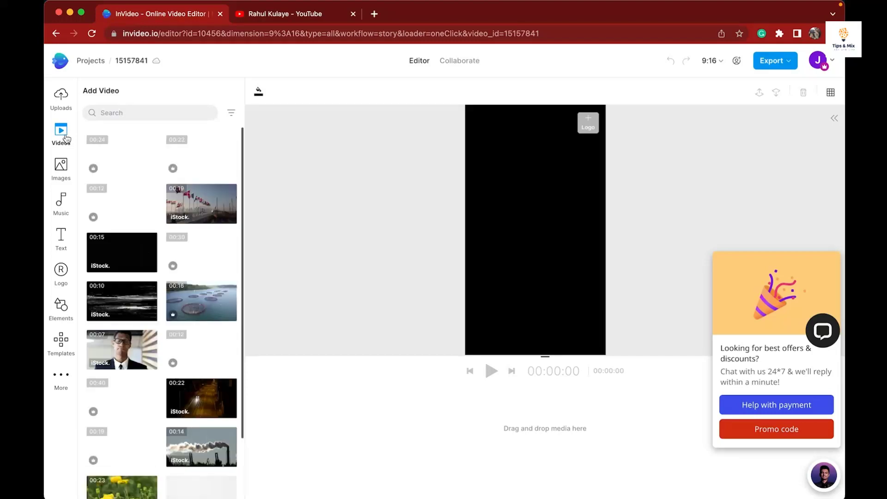
pyautogui.click(62, 104)
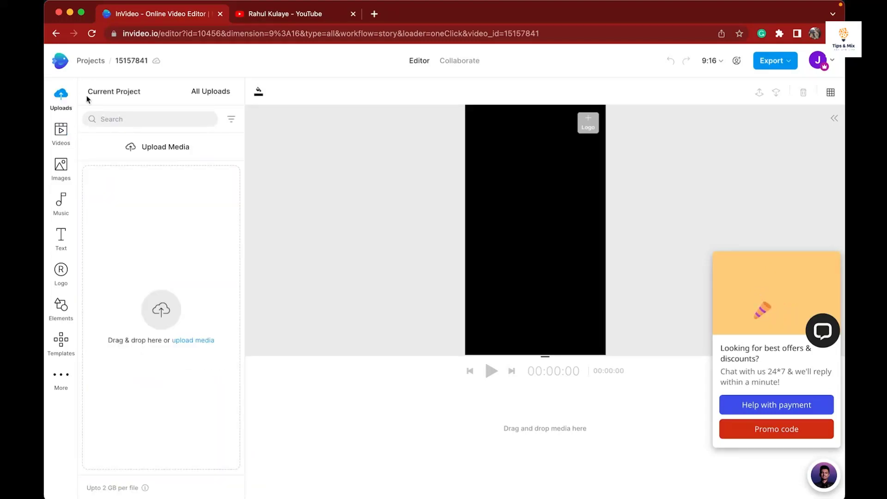
pyautogui.click(154, 151)
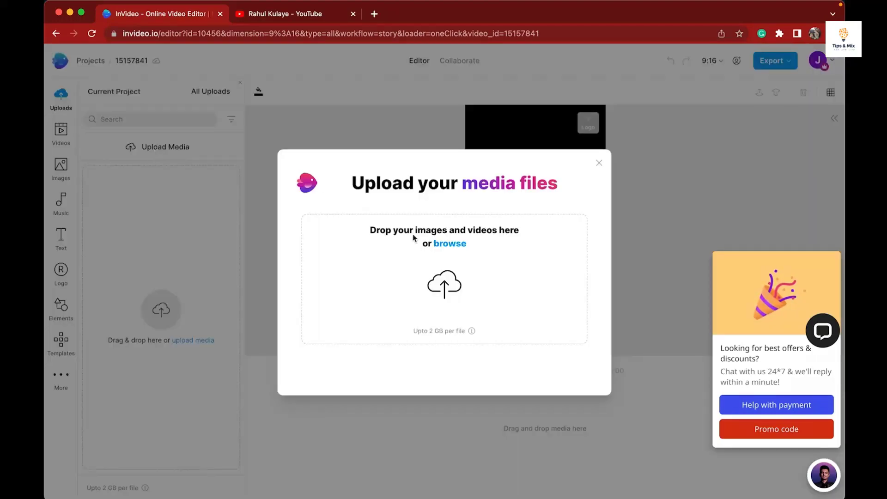
pyautogui.click(446, 242)
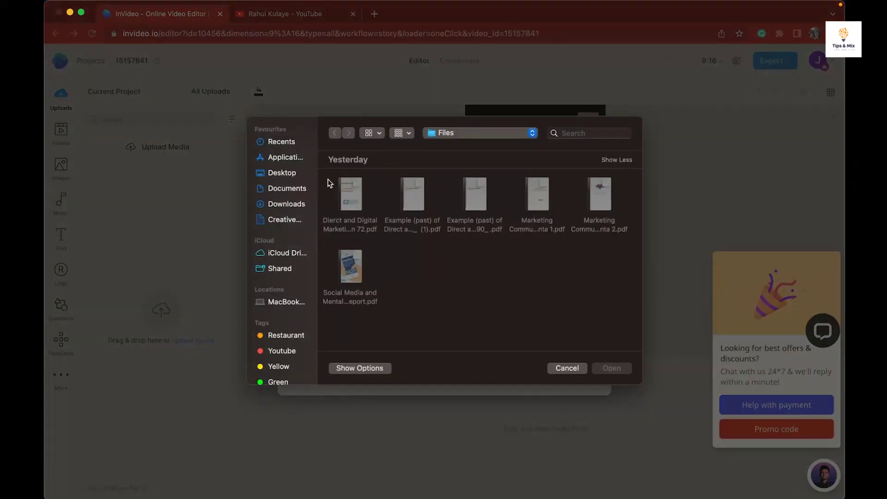
pyautogui.click(282, 173)
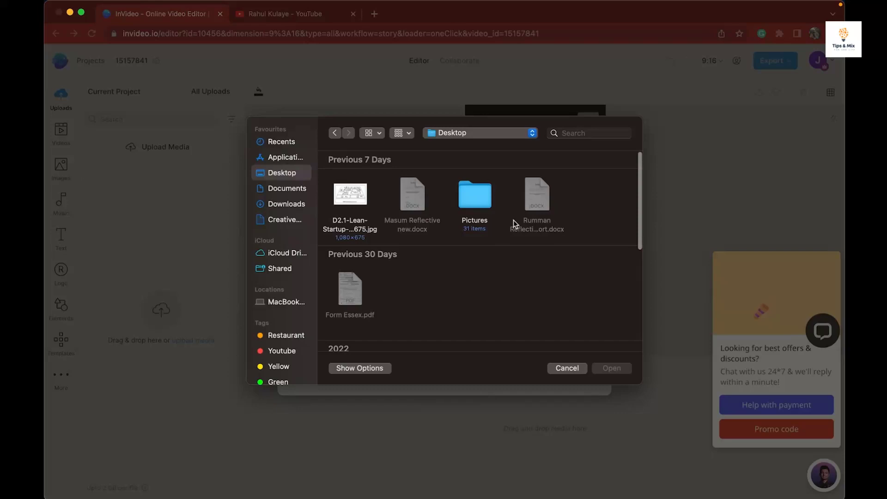
pyautogui.click(470, 190)
pyautogui.doubleClick(472, 194)
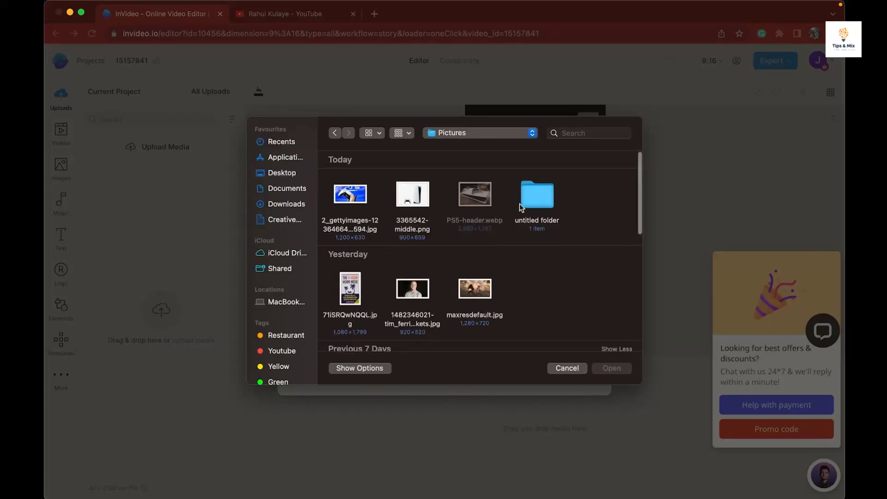
pyautogui.click(541, 195)
pyautogui.doubleClick(540, 194)
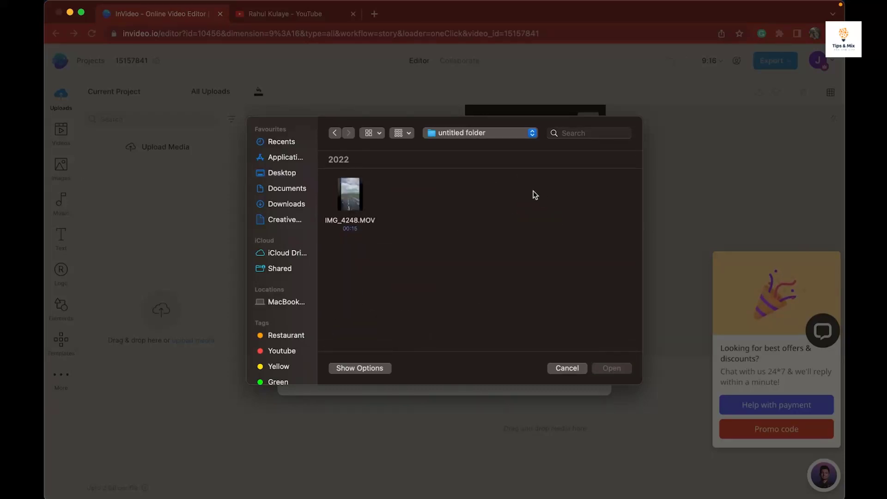
pyautogui.click(356, 189)
pyautogui.click(616, 367)
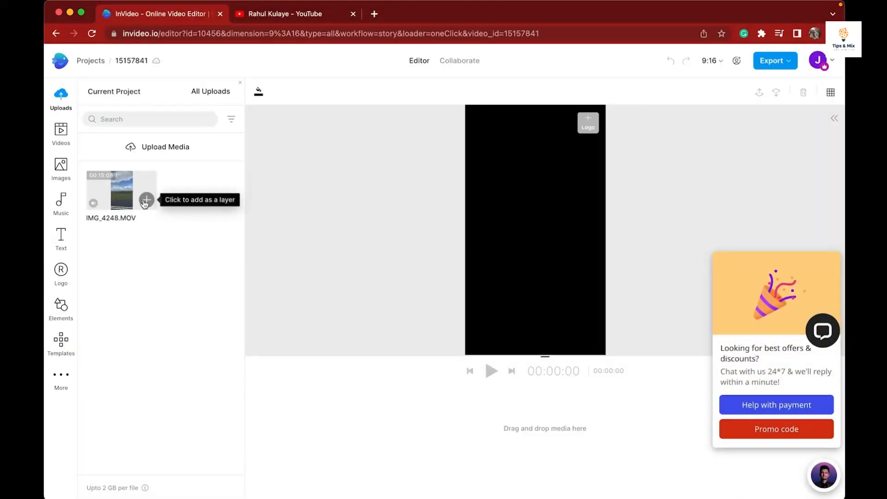
# Add the full, untrimmed IMG_4248.MOV clip to the timeline, dismissing the promotional offer pop-up
pyautogui.click(146, 200)
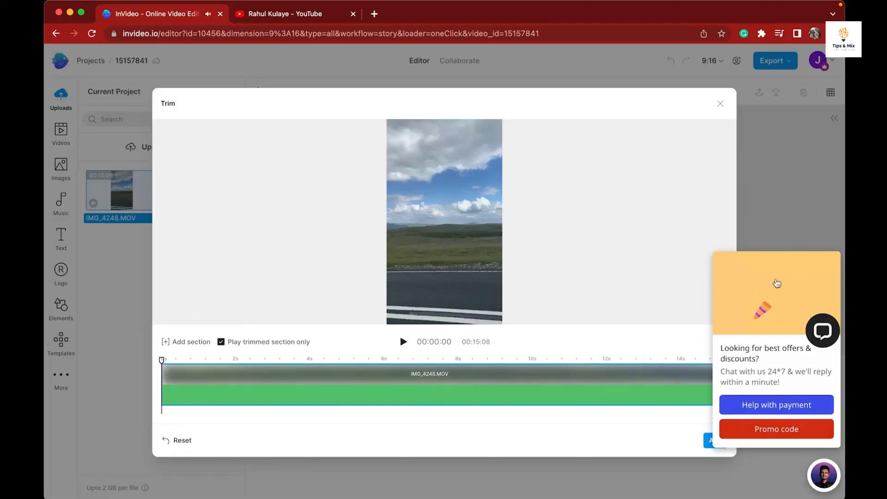
pyautogui.click(834, 242)
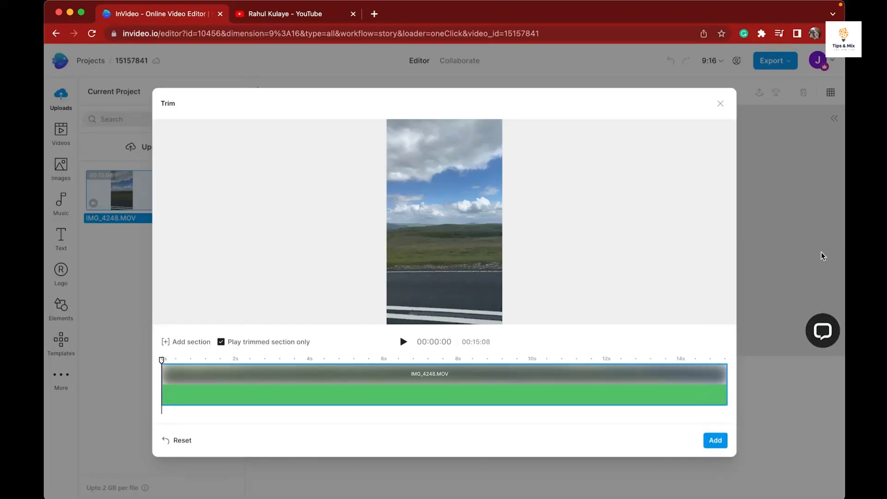
pyautogui.click(714, 443)
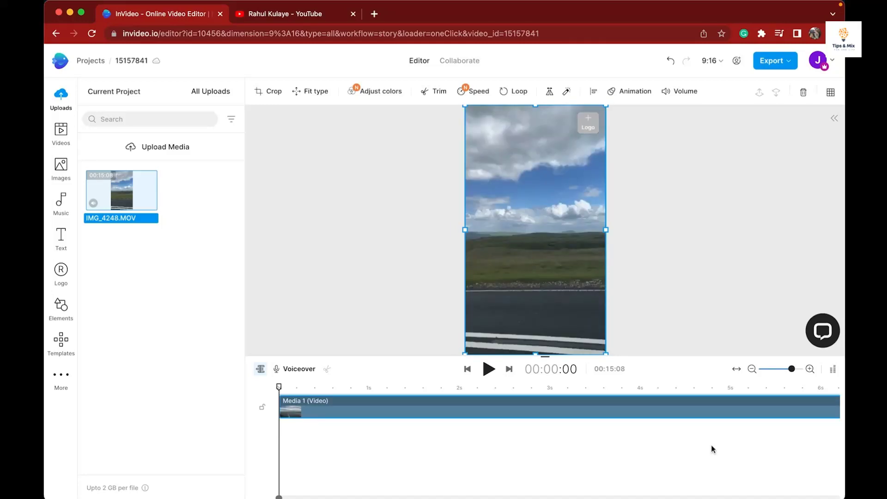
pyautogui.click(640, 238)
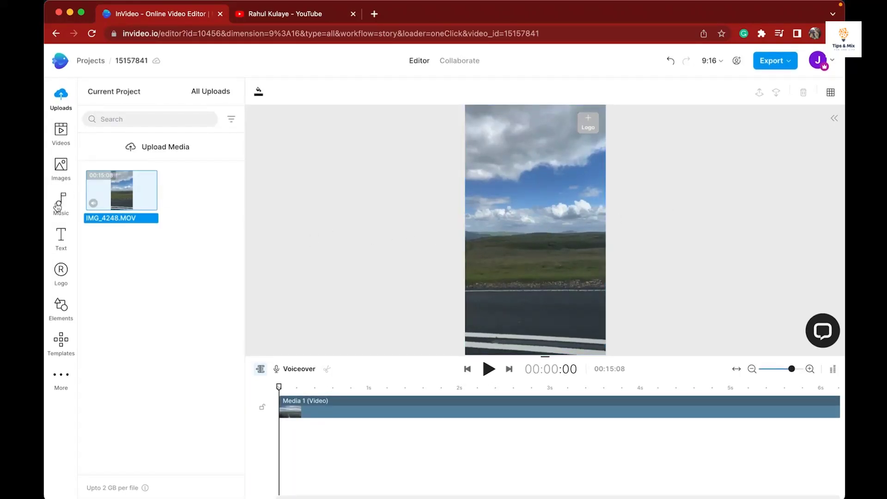
# Browse the music library's mood categories and look through the tracks under the Angry mood
pyautogui.click(72, 194)
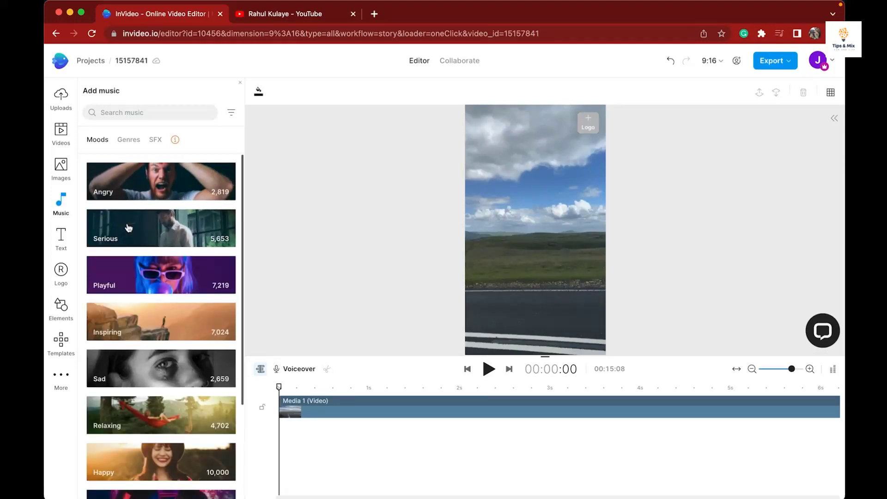
pyautogui.click(151, 189)
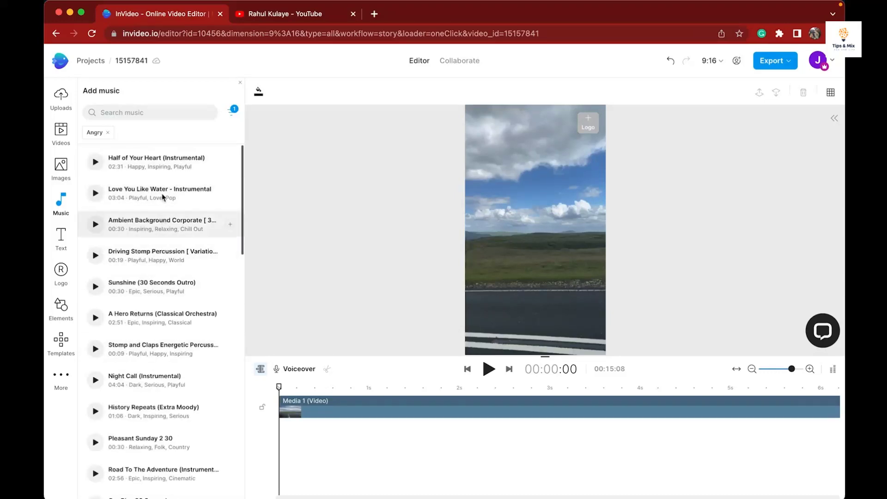
pyautogui.click(108, 133)
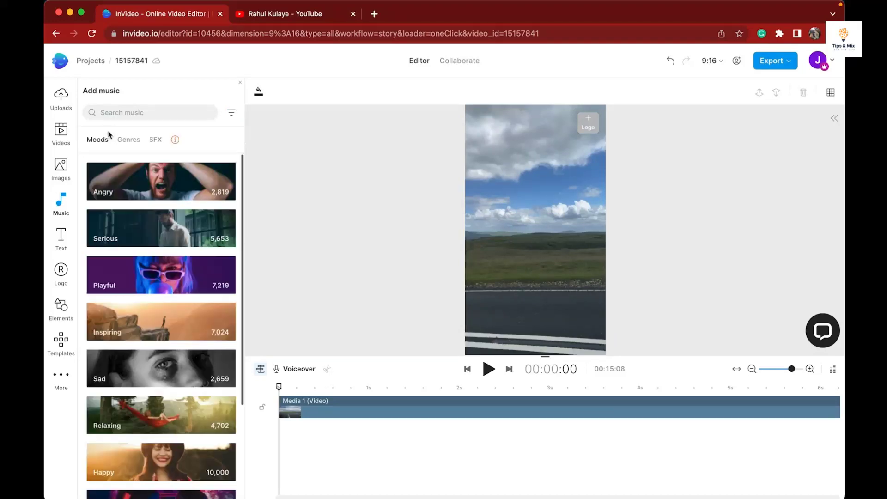
pyautogui.scroll(-3, 135, 360)
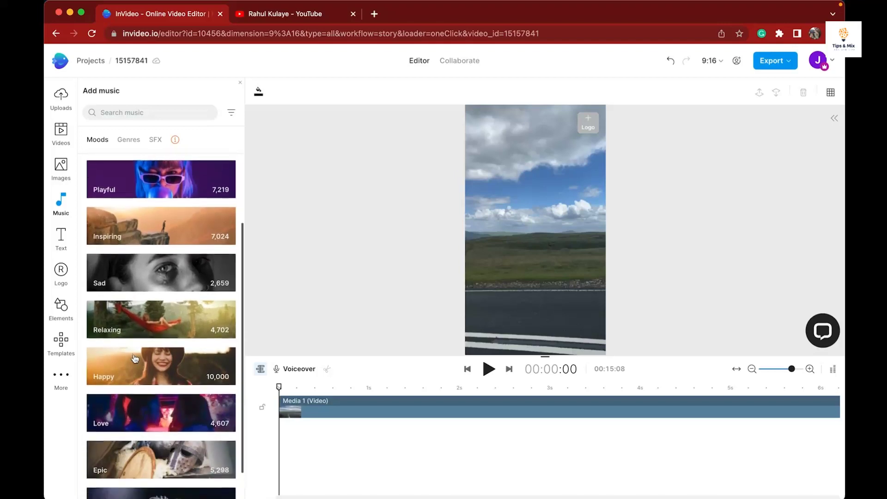
pyautogui.scroll(3, 135, 360)
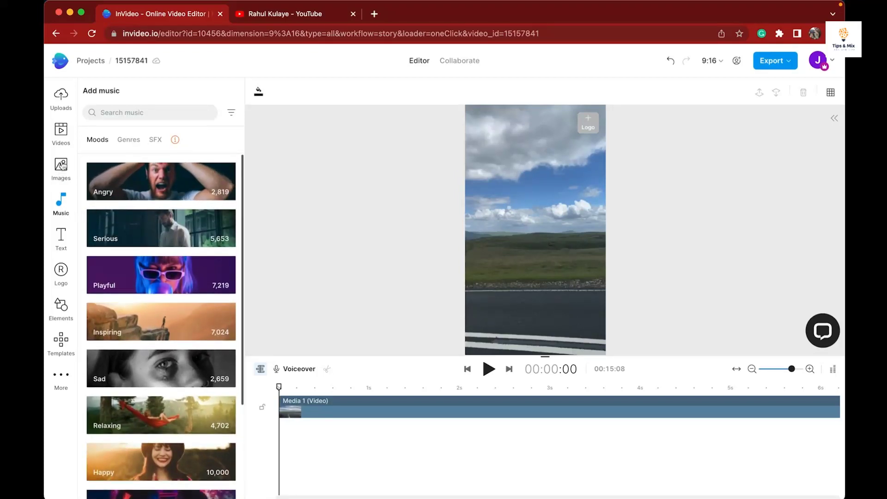
pyautogui.click(61, 95)
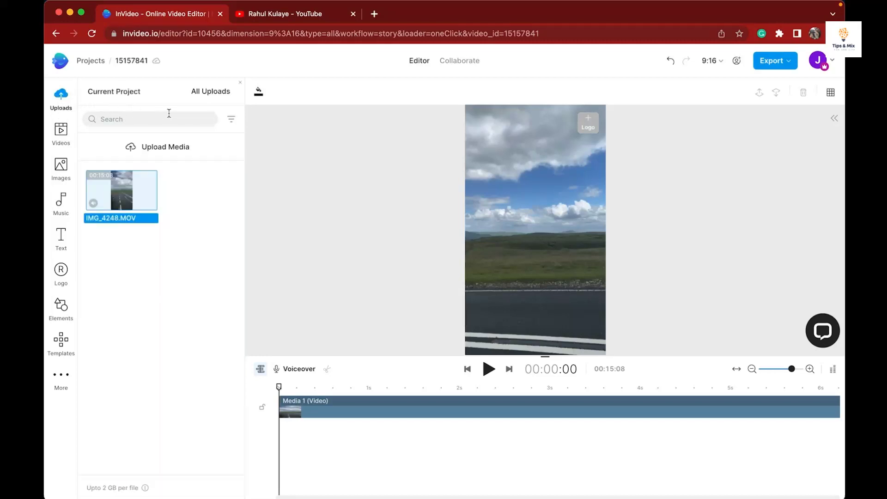
pyautogui.click(157, 148)
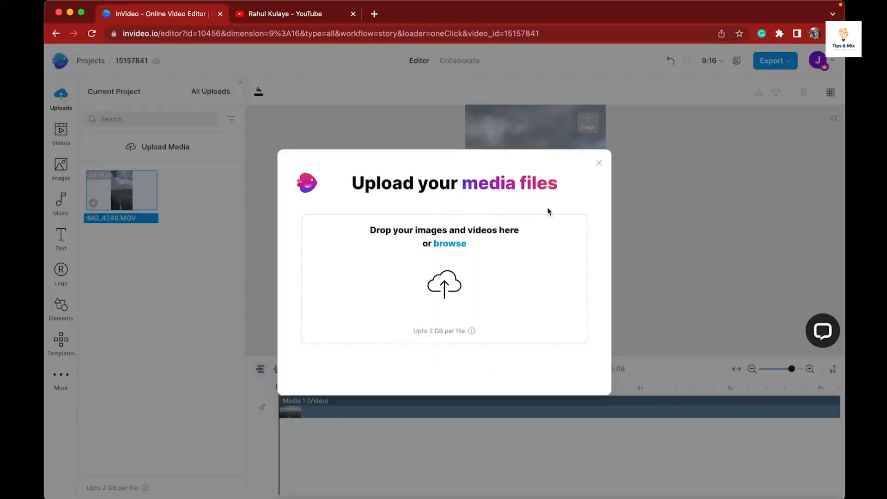
pyautogui.click(599, 163)
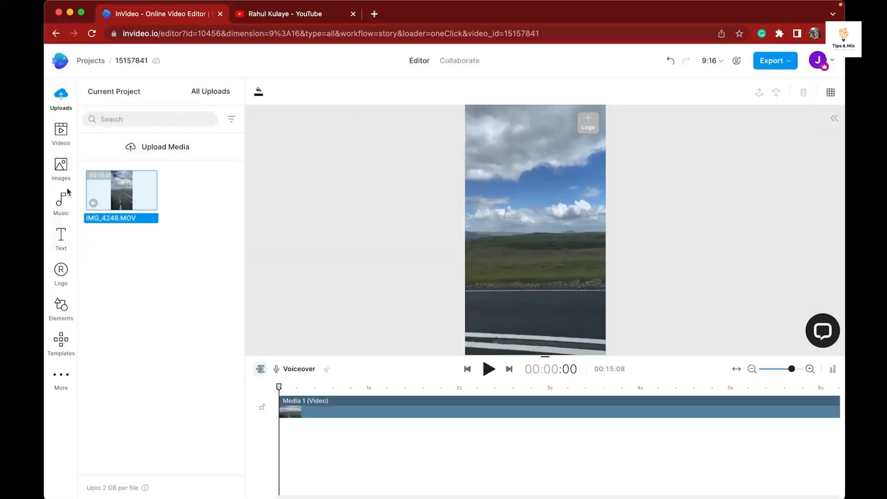
# Add the track "Half of Your Heart (Instrumental)" from the Angry mood music to the timeline
pyautogui.click(63, 200)
pyautogui.click(126, 195)
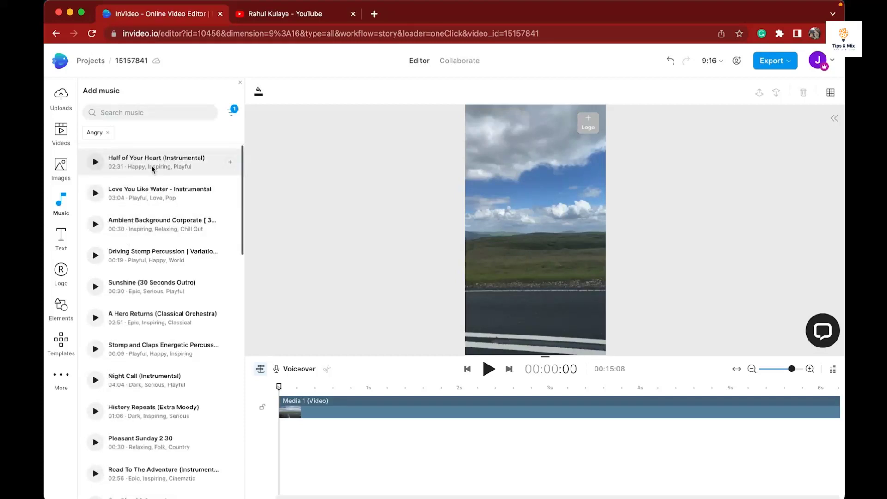
pyautogui.click(229, 164)
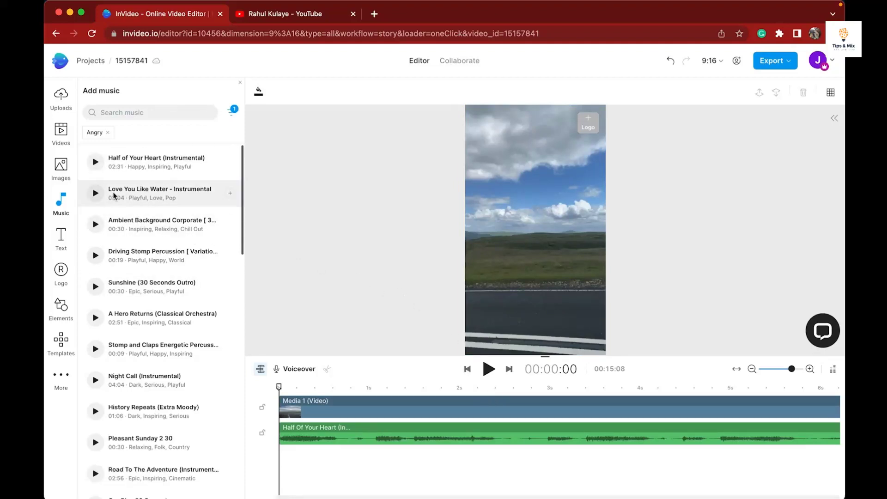
# Add the "You are Amazing!" text preset from the Typography styles to the video
pyautogui.click(61, 239)
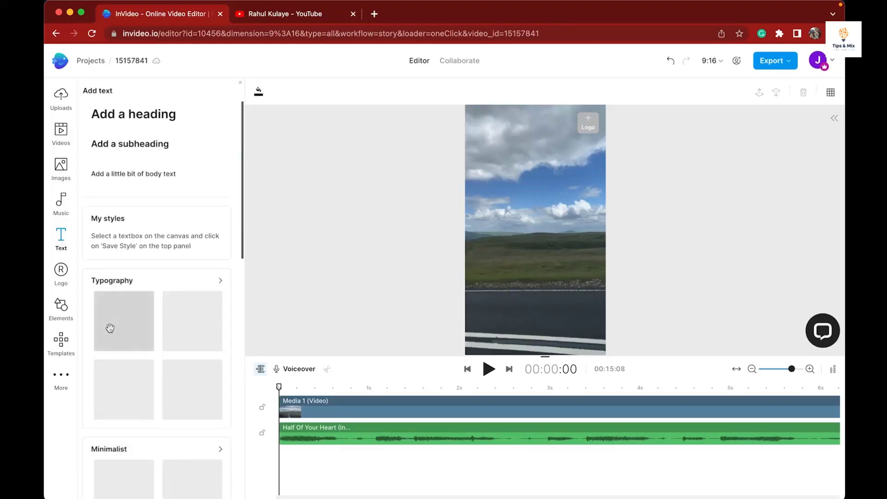
pyautogui.scroll(-1, 175, 231)
pyautogui.scroll(-2, 176, 232)
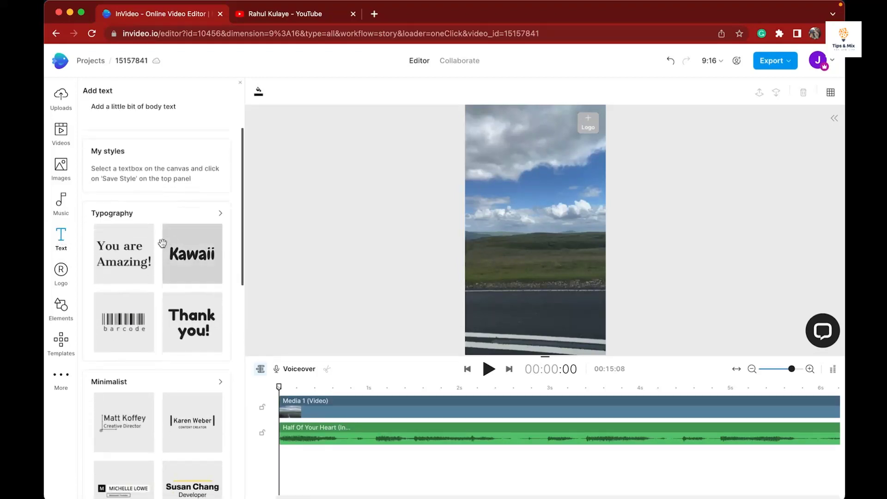
pyautogui.click(141, 248)
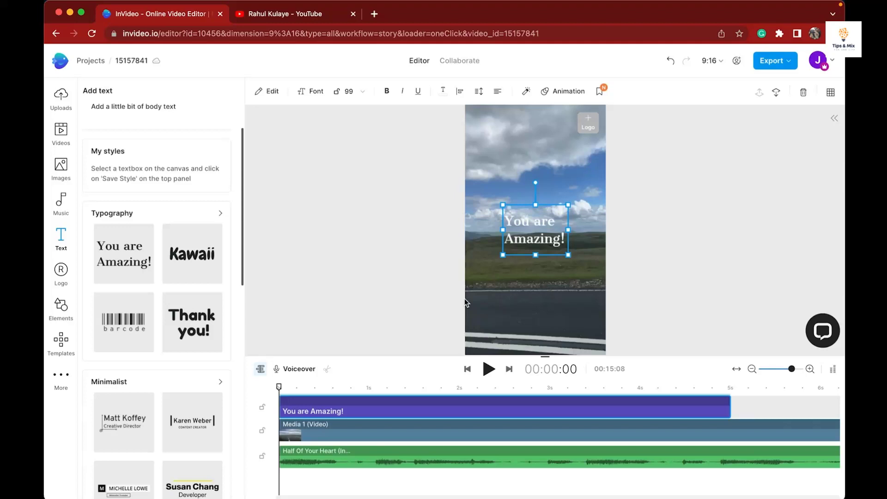
# Change the added text to "Wales Tour" and place its widened text box over the road in the video frame
pyautogui.click(532, 250)
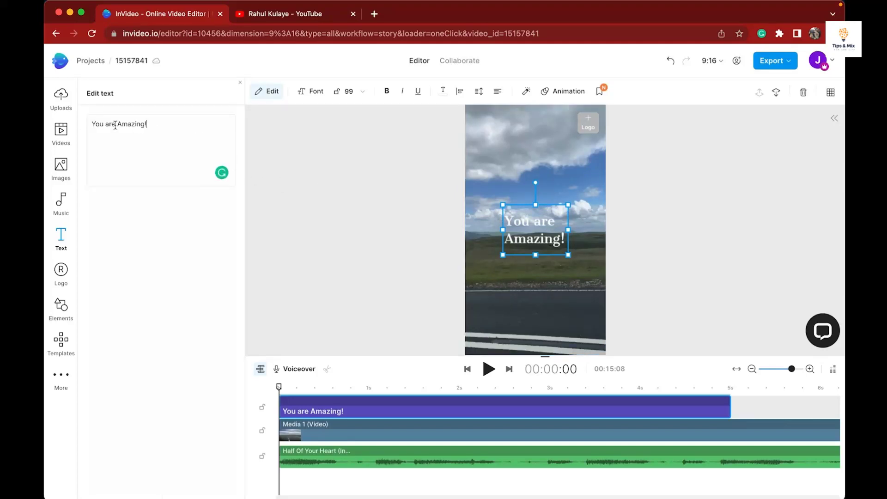
pyautogui.press('super+a')
pyautogui.write('Wales T')
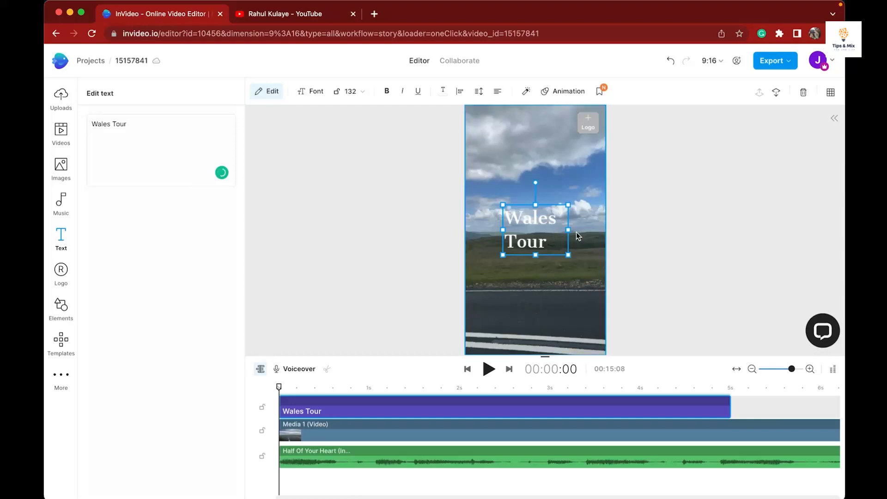
pyautogui.moveTo(569, 229); pyautogui.dragTo(602, 230)
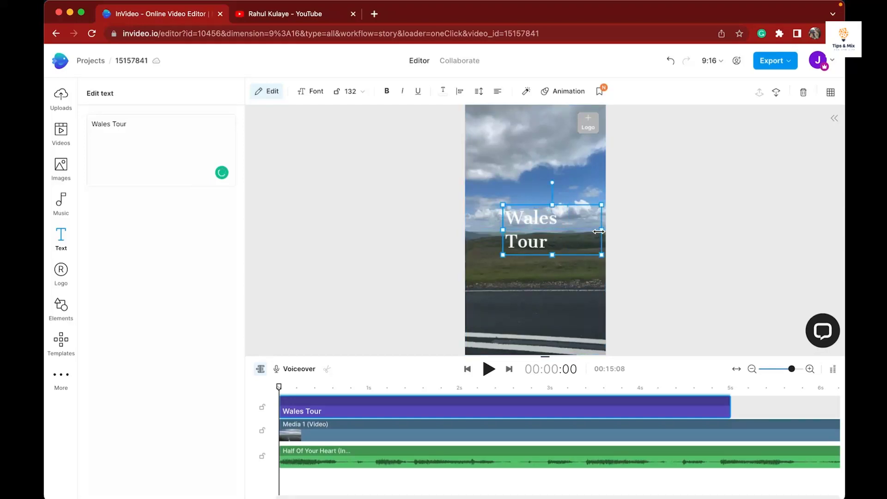
pyautogui.moveTo(535, 216); pyautogui.dragTo(523, 294)
# Set the font of the "Wales Tour" text to Aclonica Regular
pyautogui.click(316, 92)
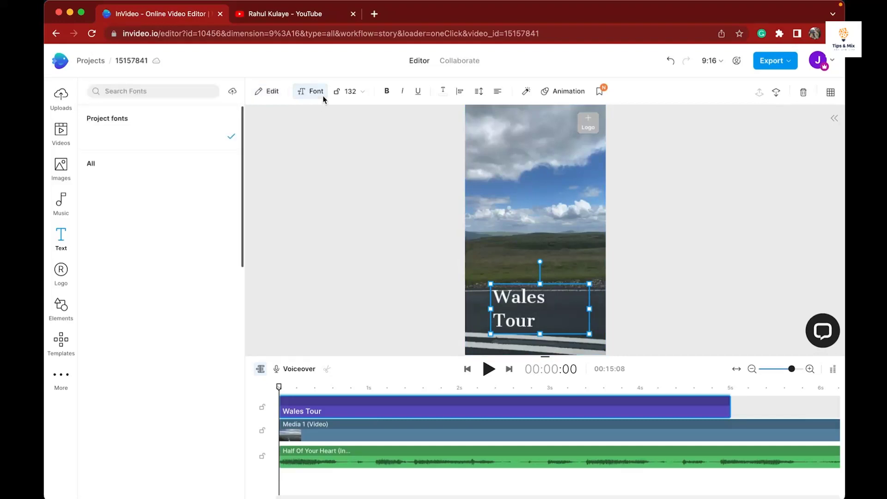
pyautogui.scroll(-2, 177, 259)
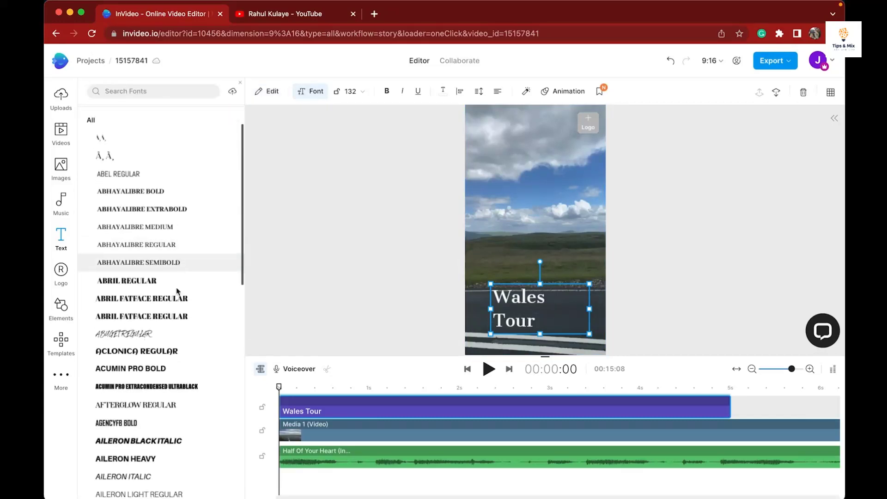
pyautogui.click(174, 356)
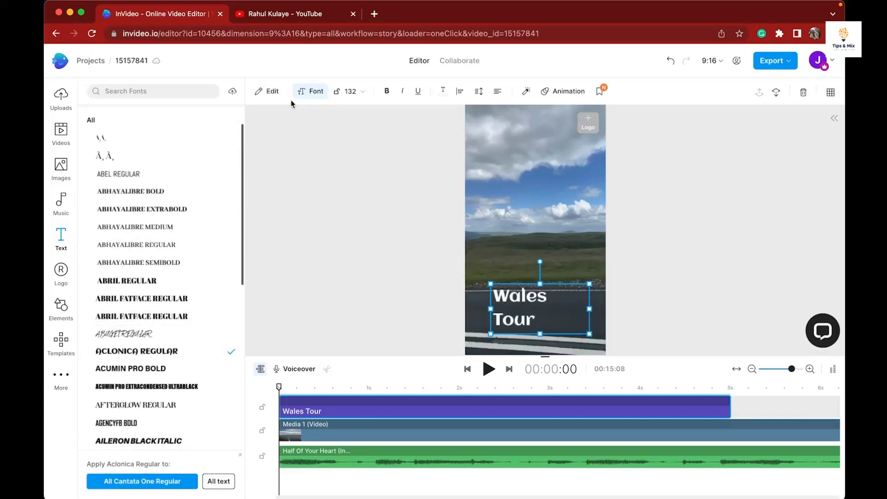
pyautogui.click(291, 181)
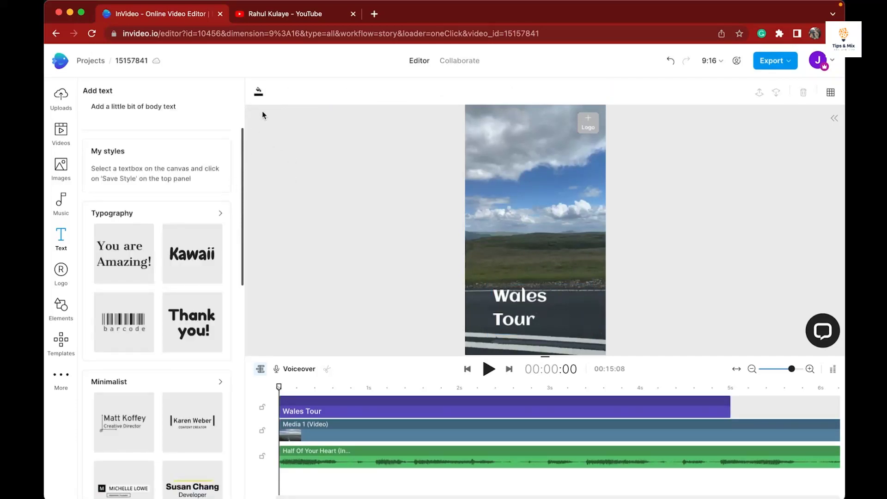
# Change the fill colour of the "Wales Tour" text to yellow-green #D7E61F
pyautogui.click(500, 290)
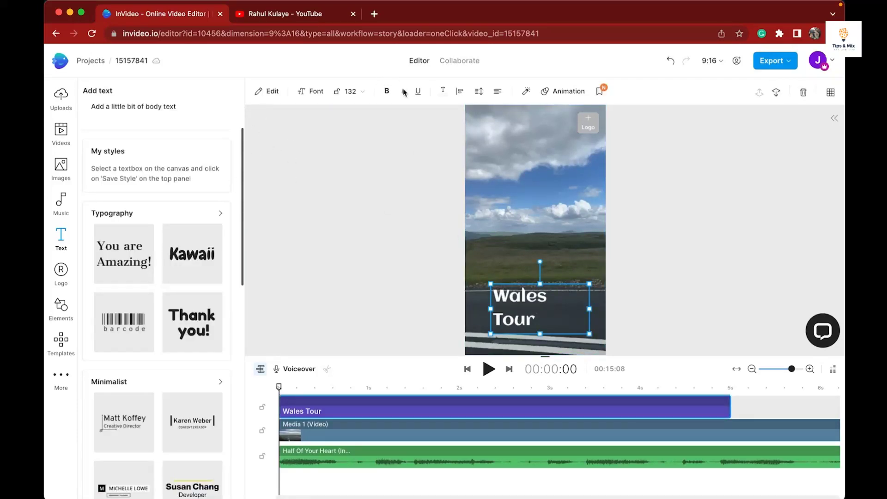
pyautogui.click(443, 94)
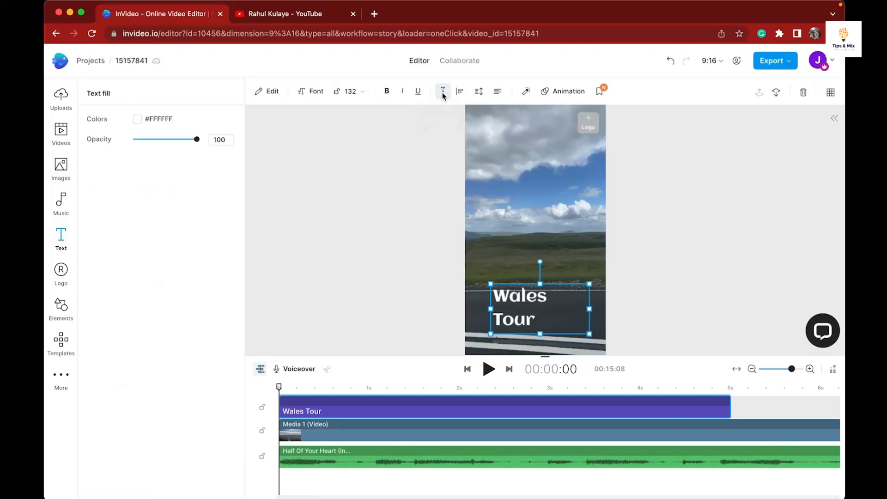
pyautogui.click(138, 119)
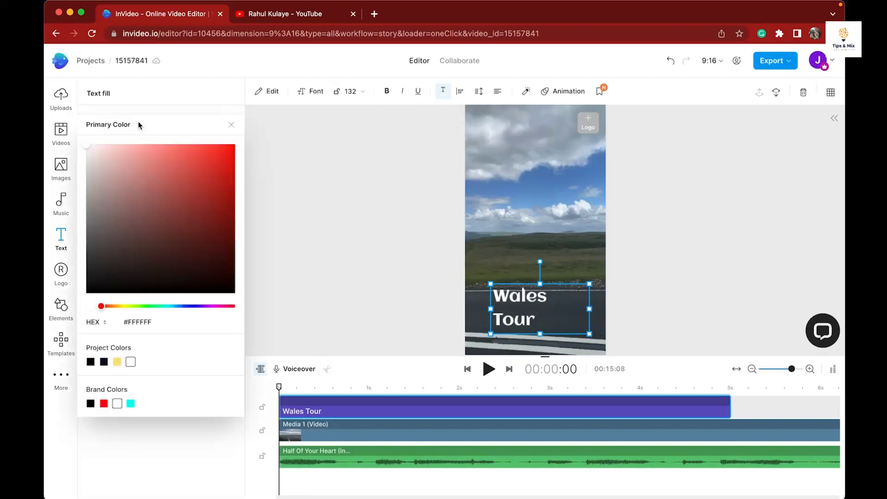
pyautogui.click(125, 307)
pyautogui.click(215, 158)
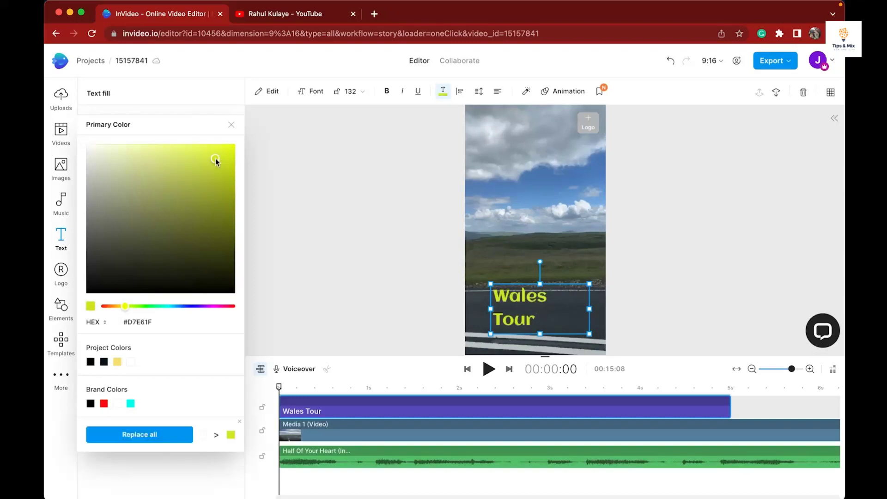
pyautogui.click(357, 184)
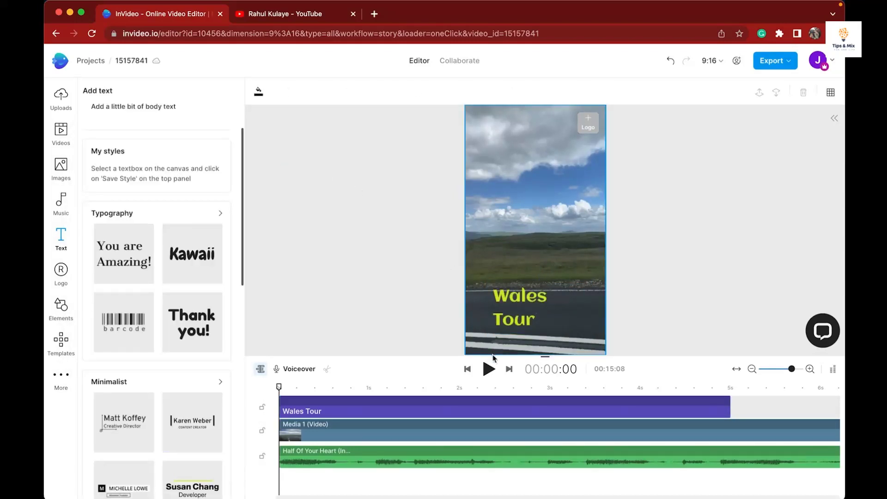
# Preview the opening seconds of the video and check the available export quality options without exporting
pyautogui.click(488, 369)
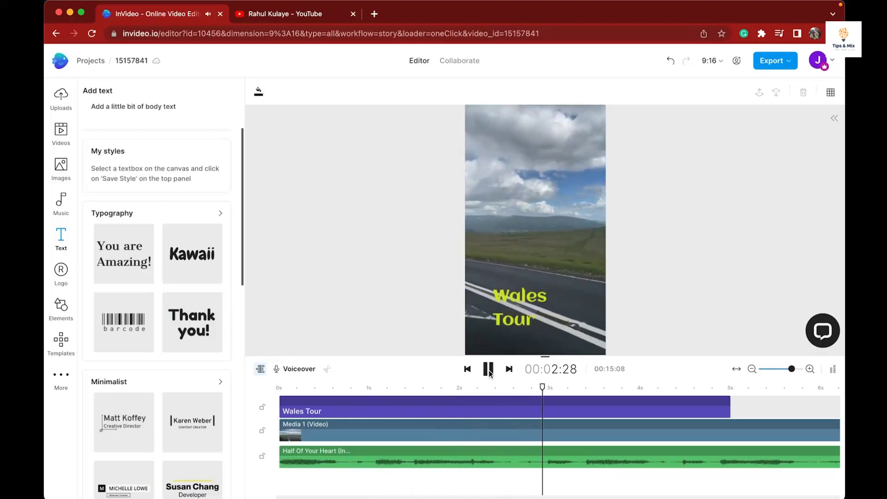
pyautogui.click(489, 370)
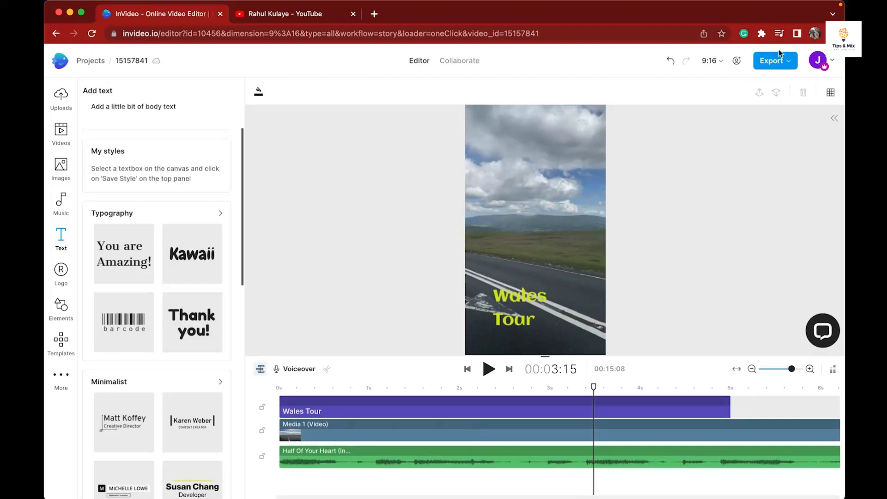
pyautogui.click(795, 61)
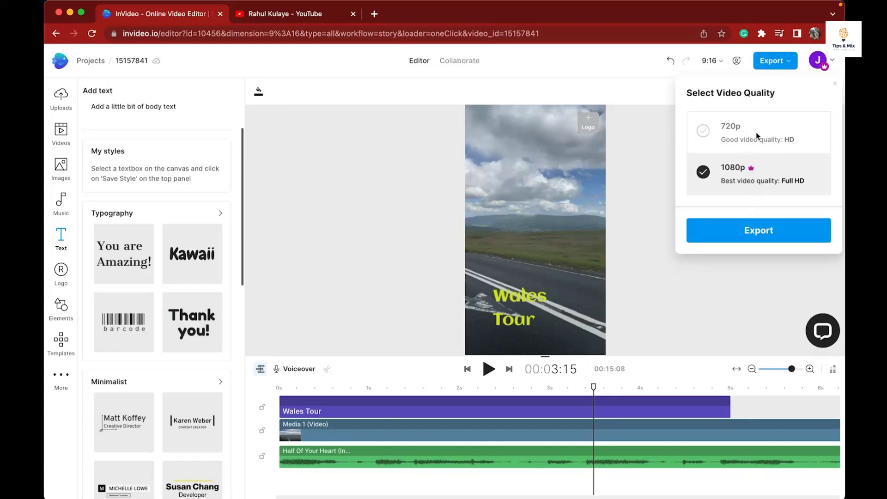
pyautogui.click(791, 62)
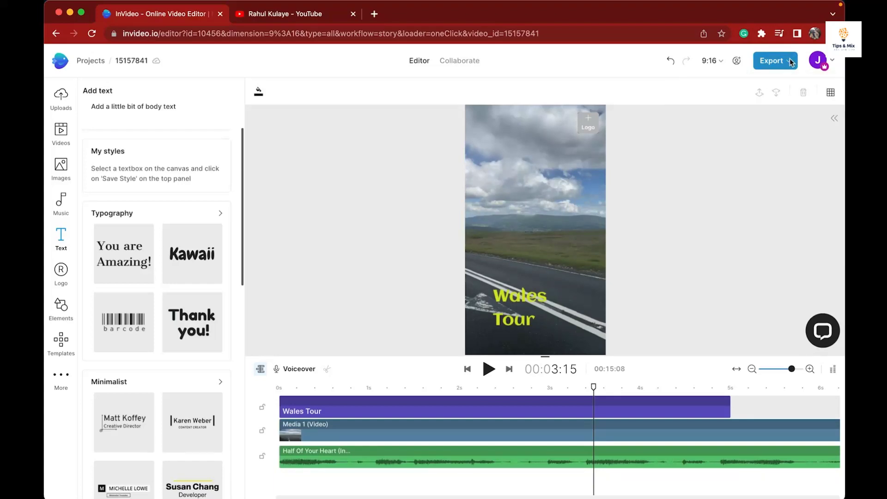